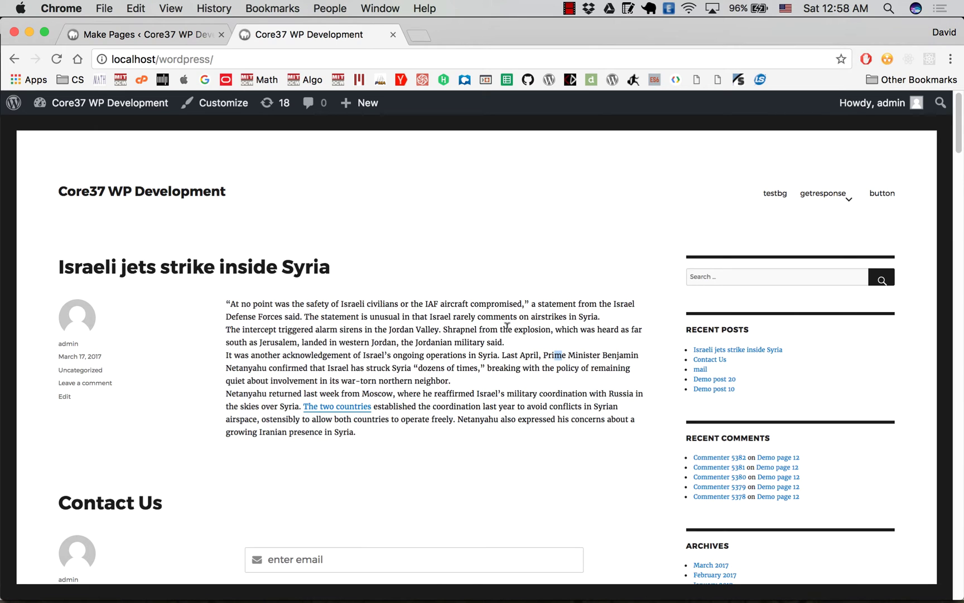
- Select a passage of the homepage post text, then clear the selection
click(473, 323)
drag(370, 316, 508, 342)
click(508, 342)
- Switch to the editor tab and load 'splash page' from the All pages list for editing
click(153, 35)
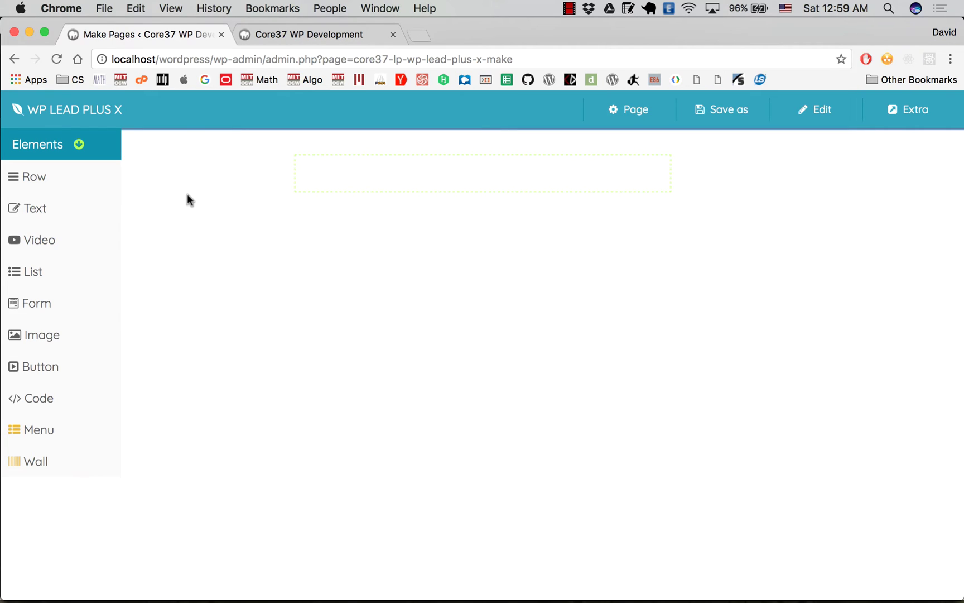
click(804, 110)
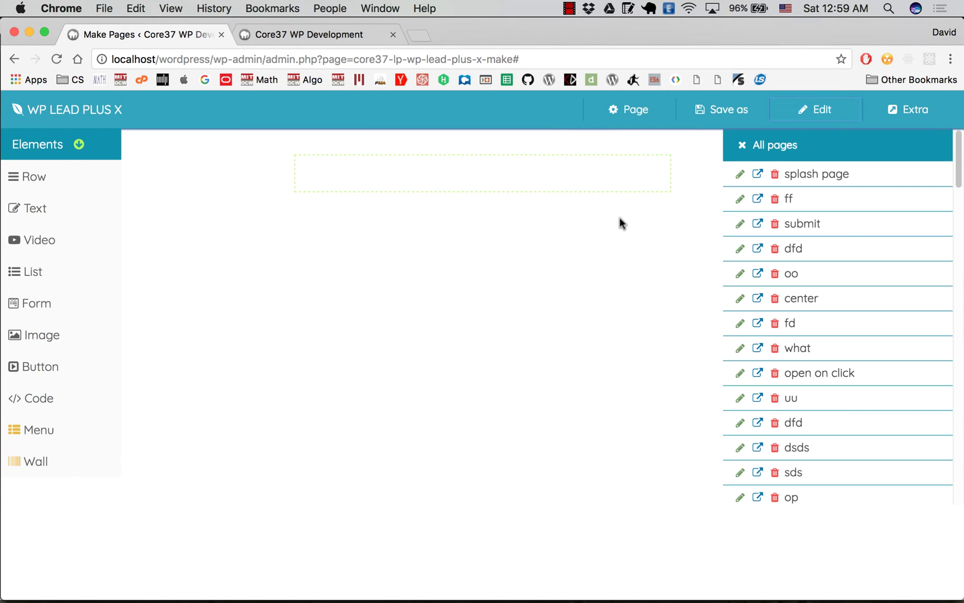
click(740, 175)
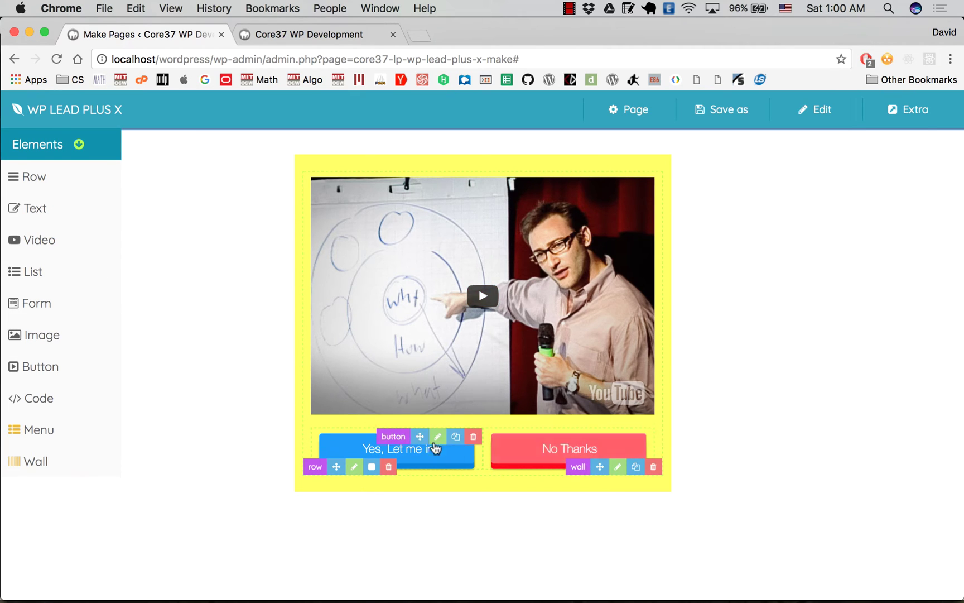
mouse_move(438, 447)
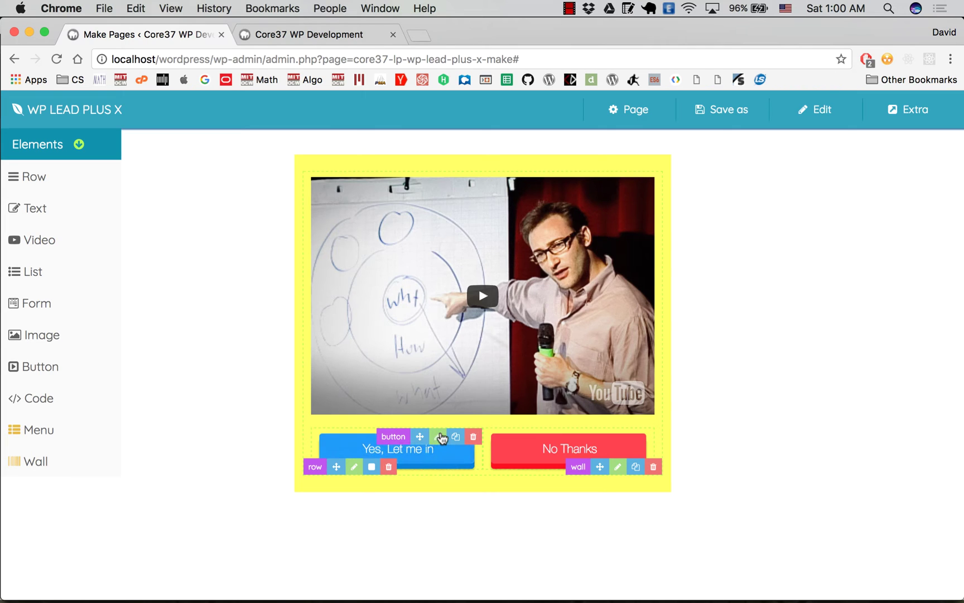
click(438, 438)
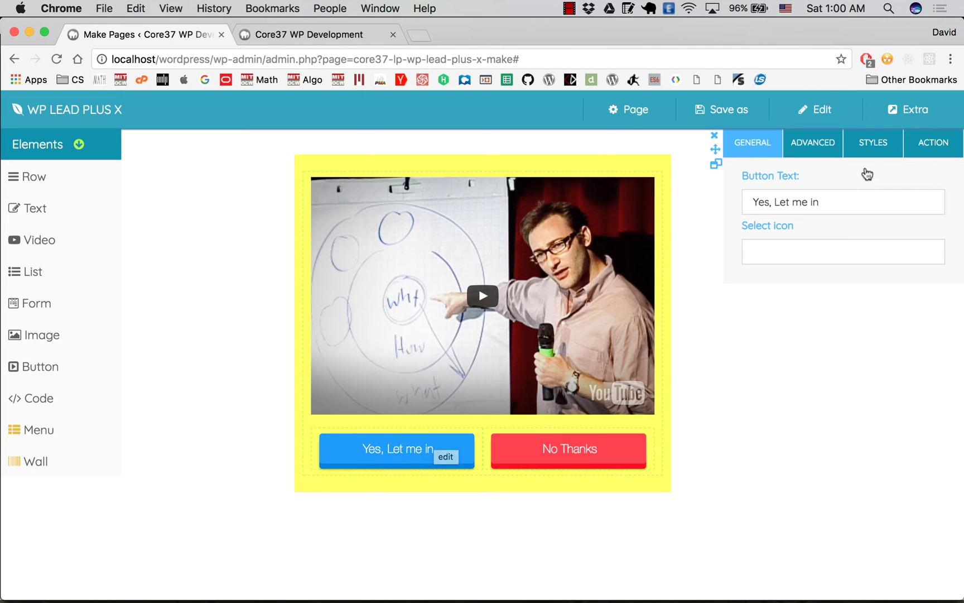
click(870, 144)
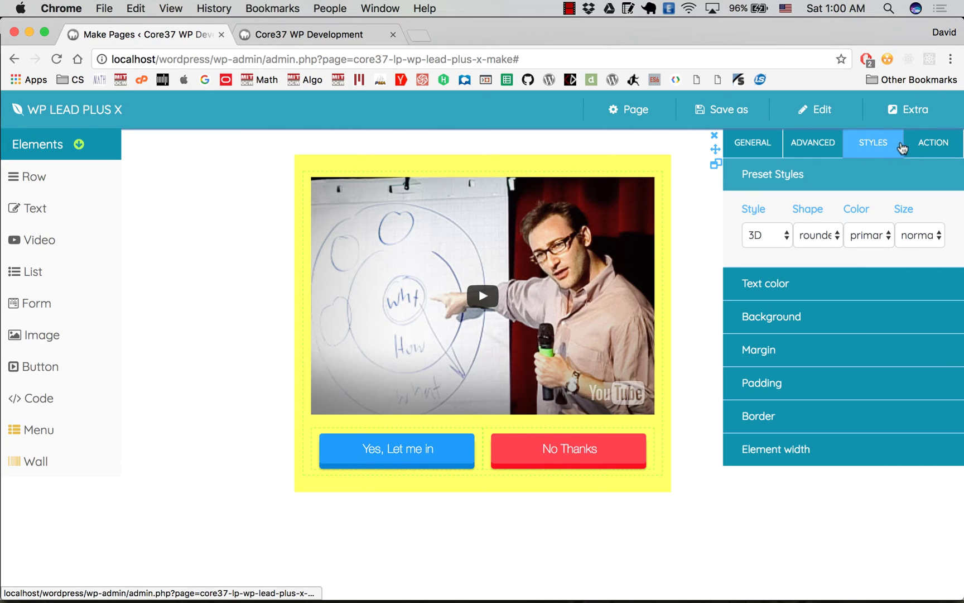
click(921, 144)
click(847, 198)
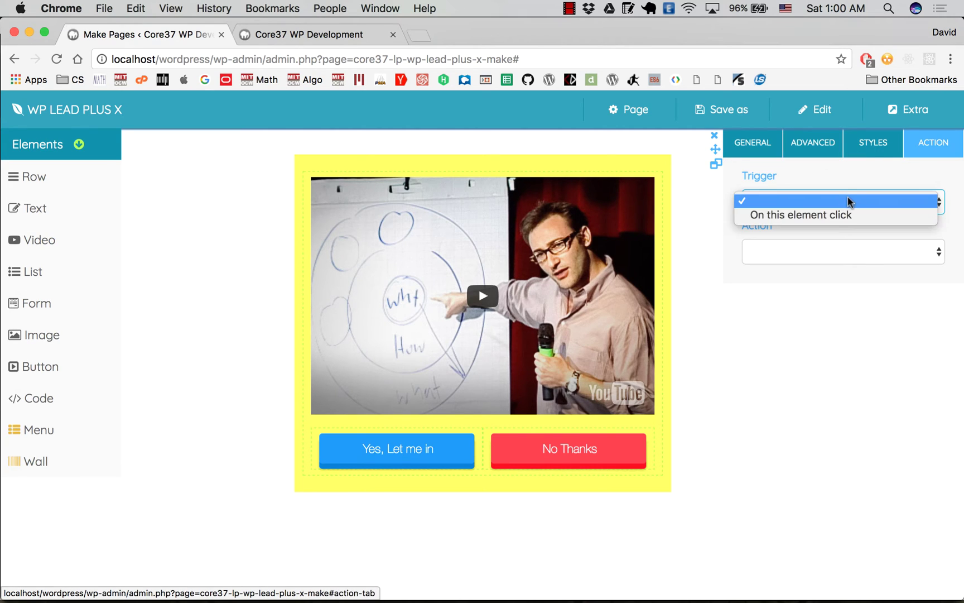
click(828, 214)
click(809, 248)
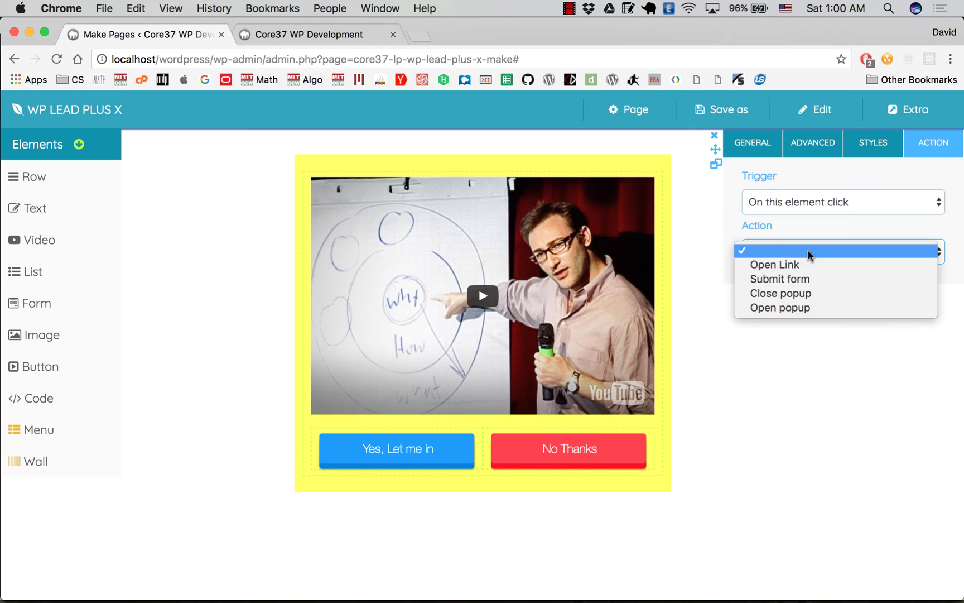
click(803, 265)
click(795, 302)
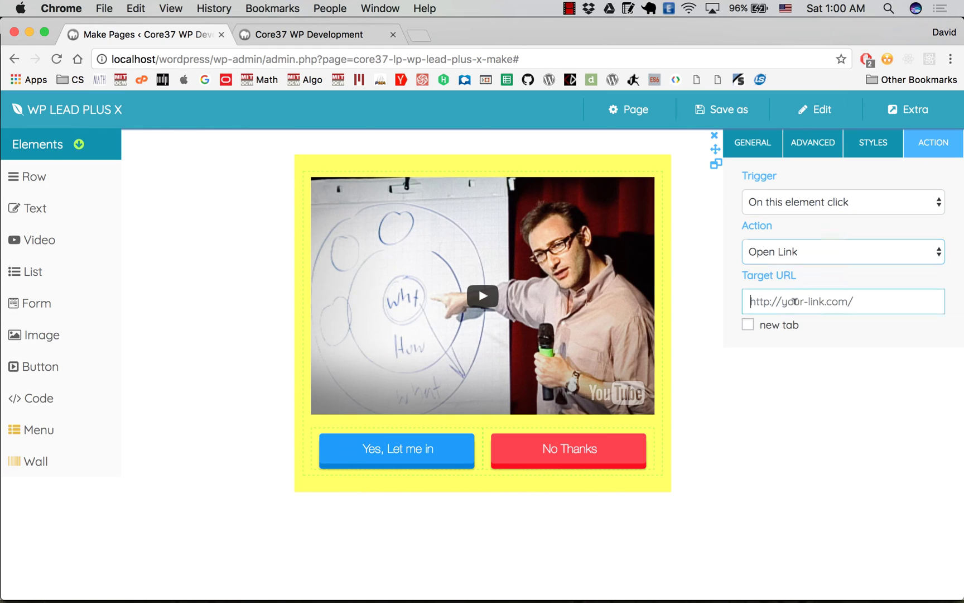
text(http)
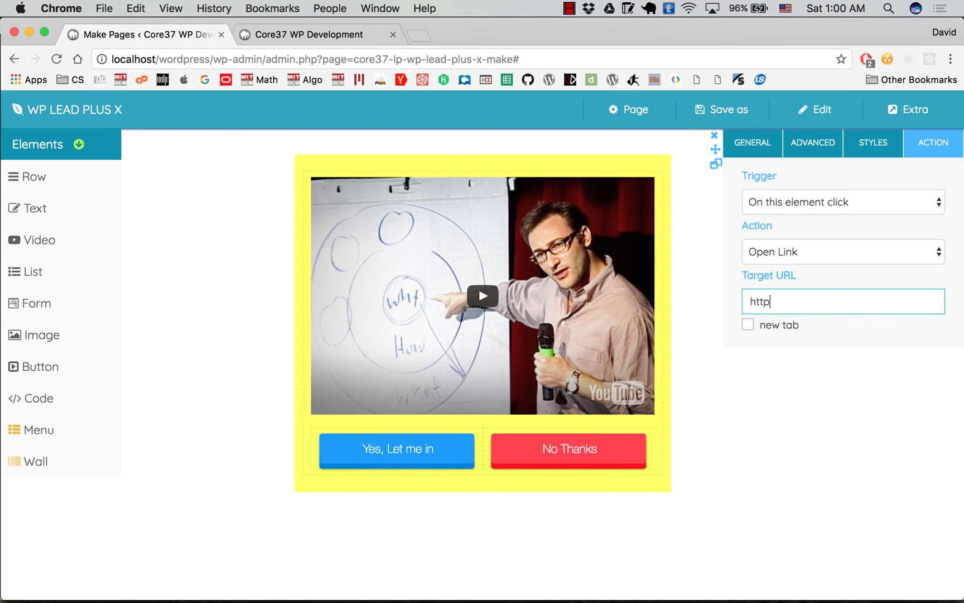
text(://wpleadplus.com)
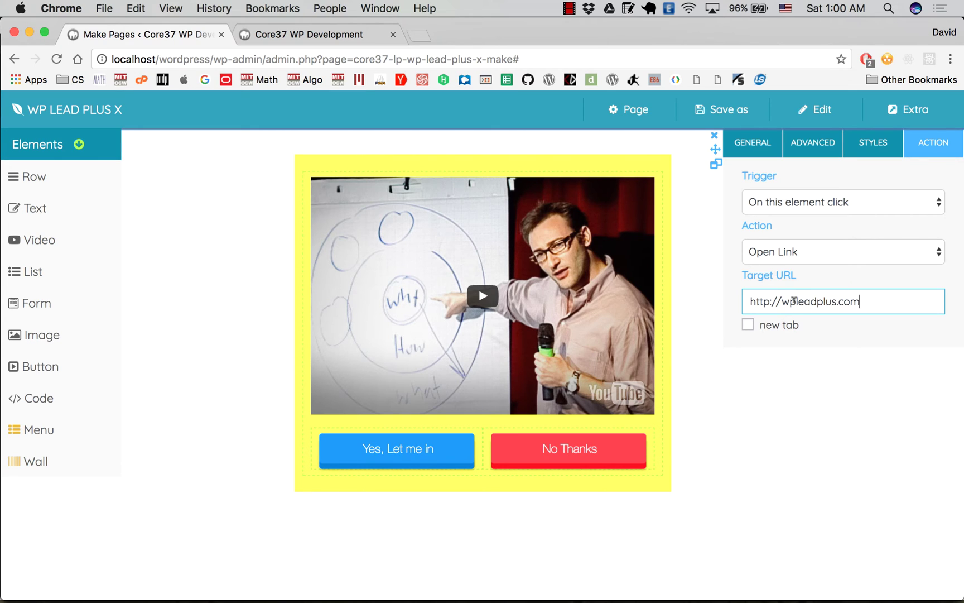
mouse_move(619, 364)
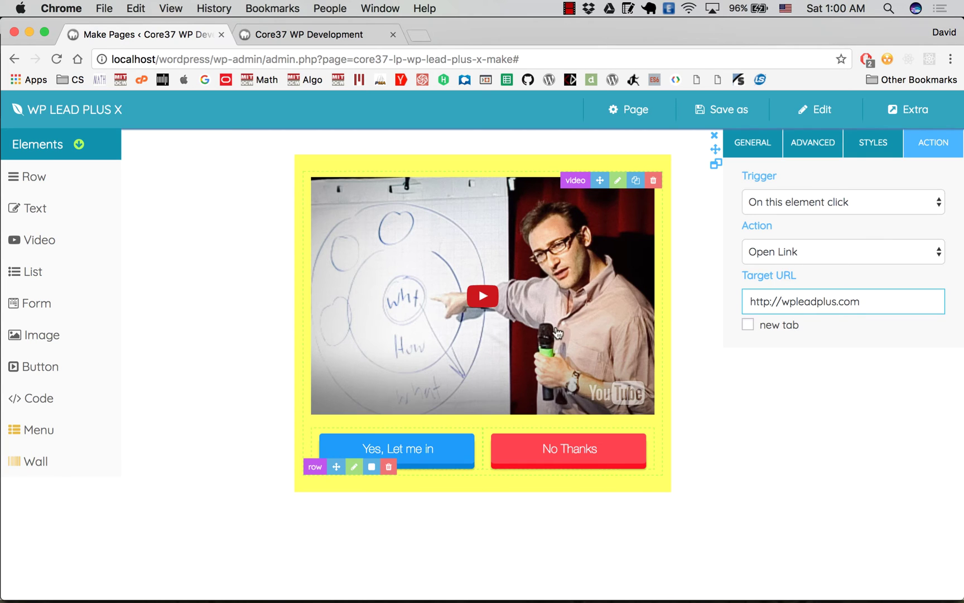
- Add a text element above the video reading 'Ten Steps To Master X'
drag(25, 216, 403, 208)
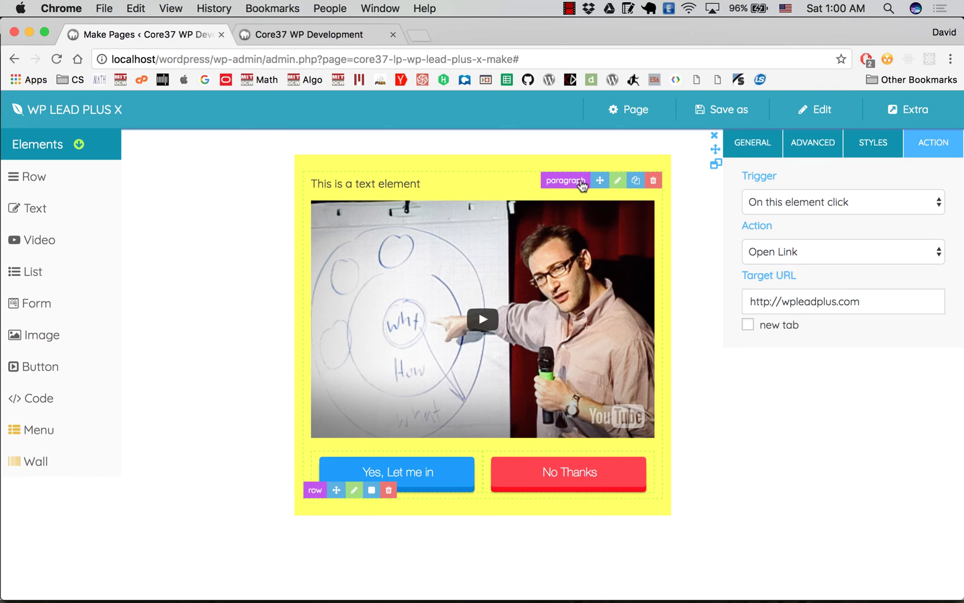
click(617, 180)
drag(874, 258, 690, 236)
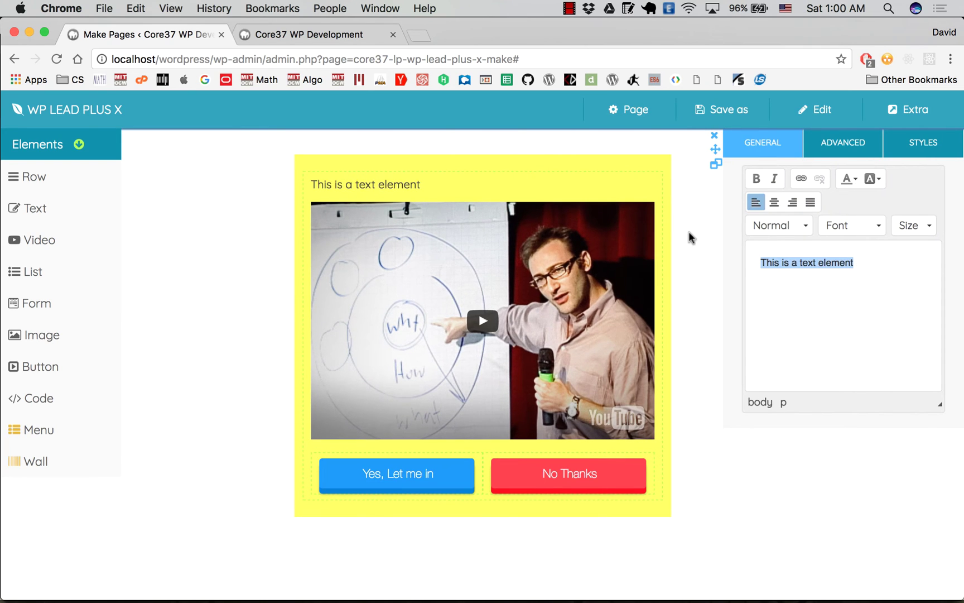
text(The)
key(BackSpace)
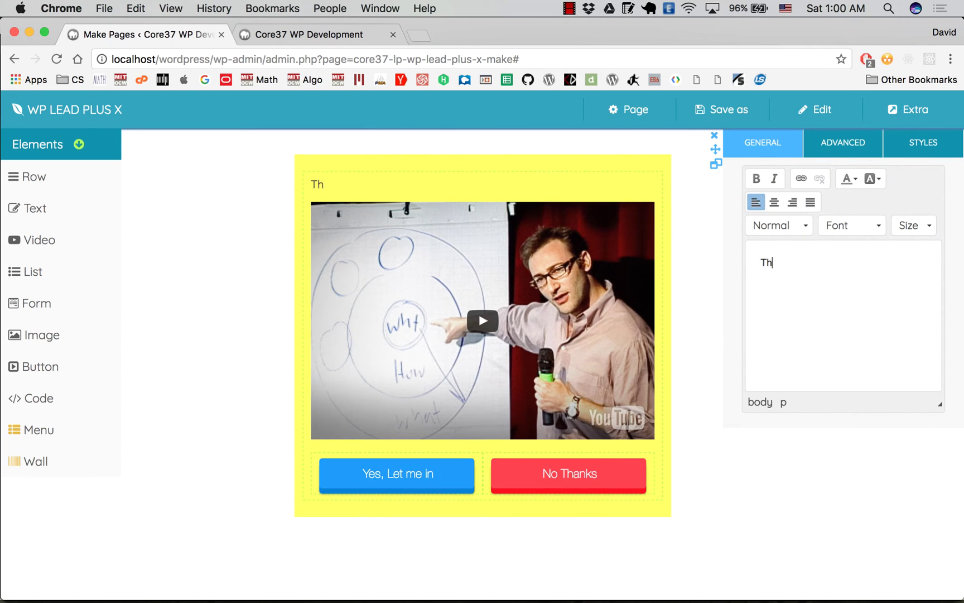
key(BackSpace)
text(en Steps To )
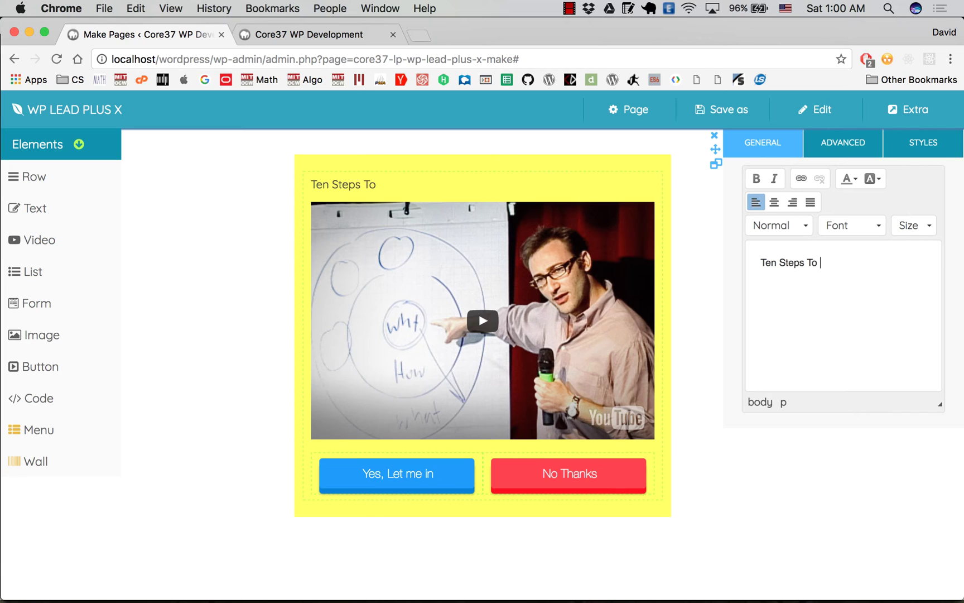
text(Master X)
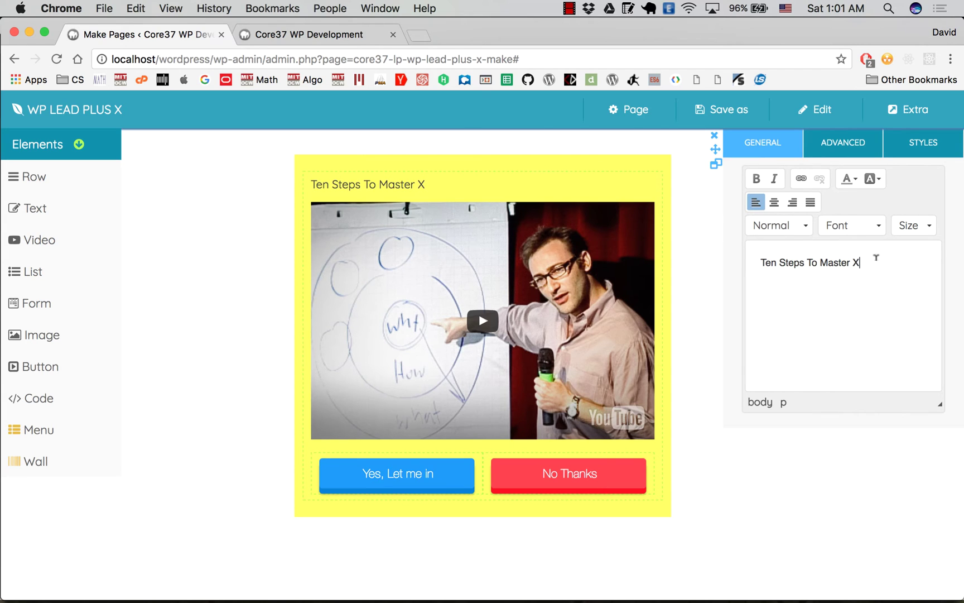
- Format the title as a centered Heading 1 and save the page
drag(867, 262, 727, 241)
click(784, 228)
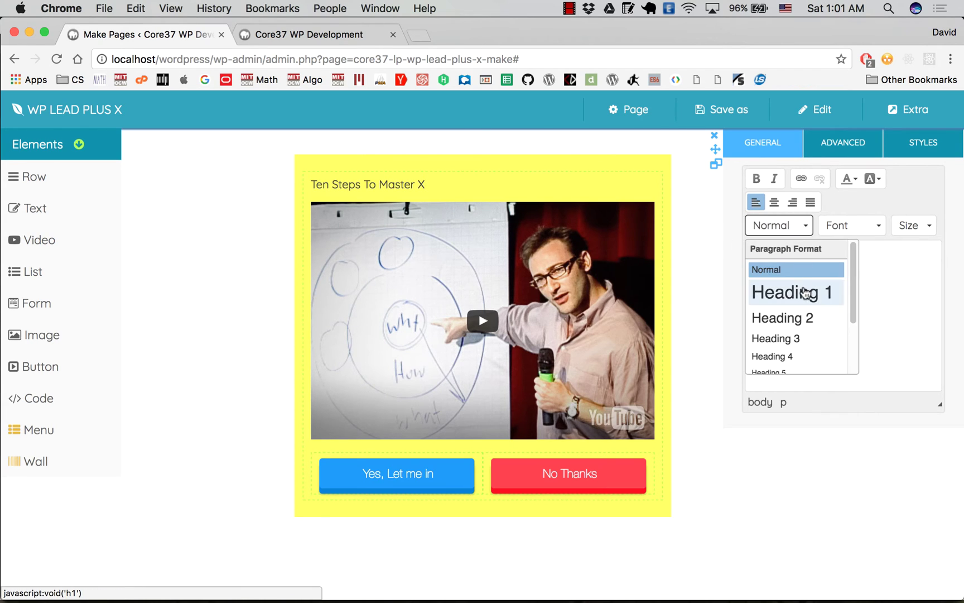
click(795, 288)
click(774, 202)
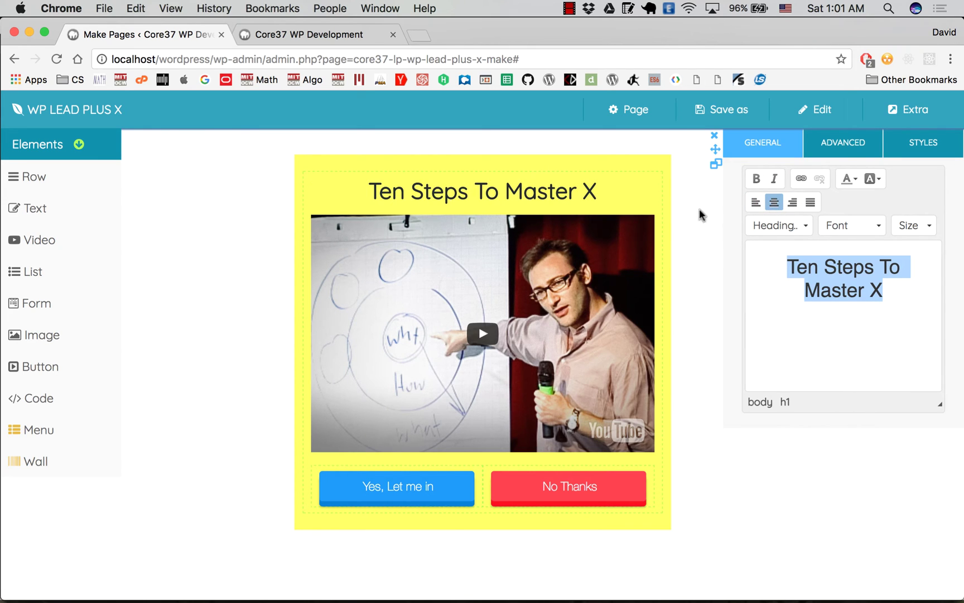
click(717, 113)
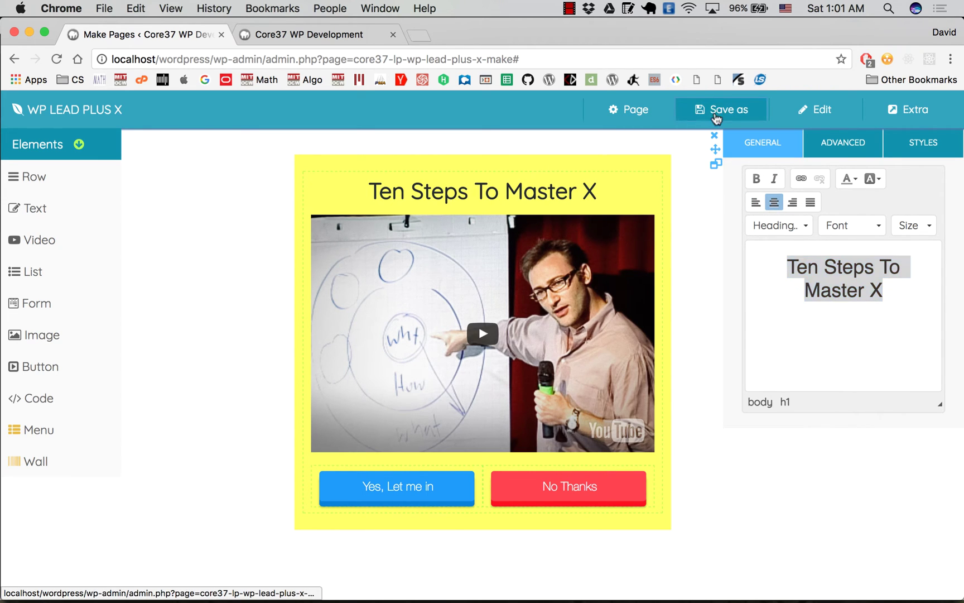
click(708, 163)
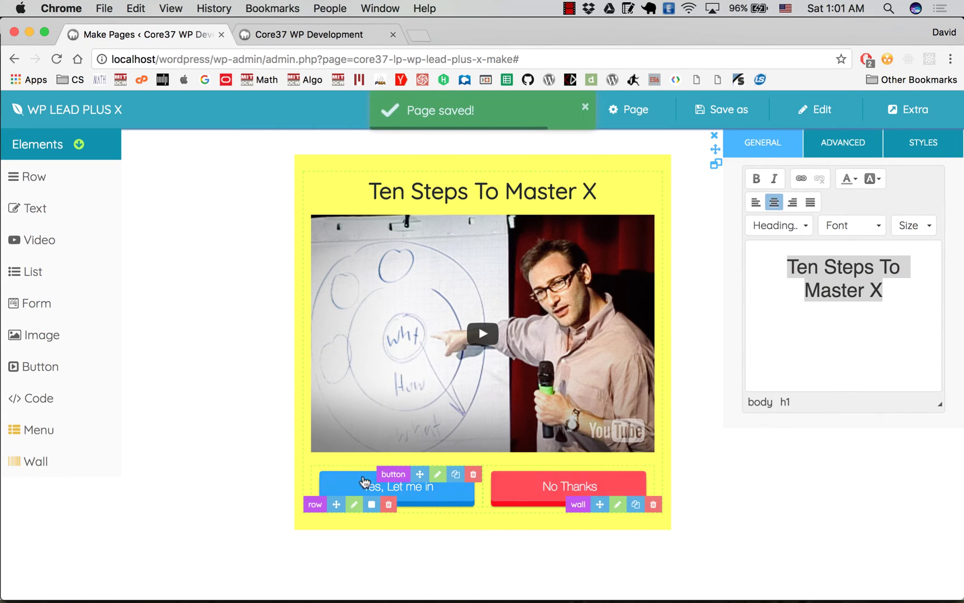
- Give the No Thanks button an on-click Close popup action, then bring up Page settings
mouse_move(629, 490)
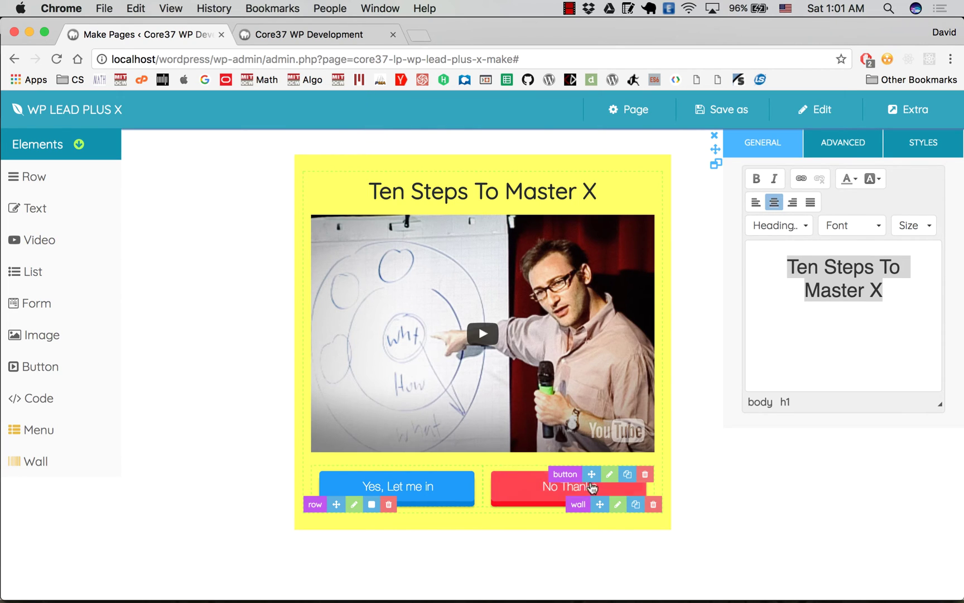
mouse_move(533, 362)
click(611, 475)
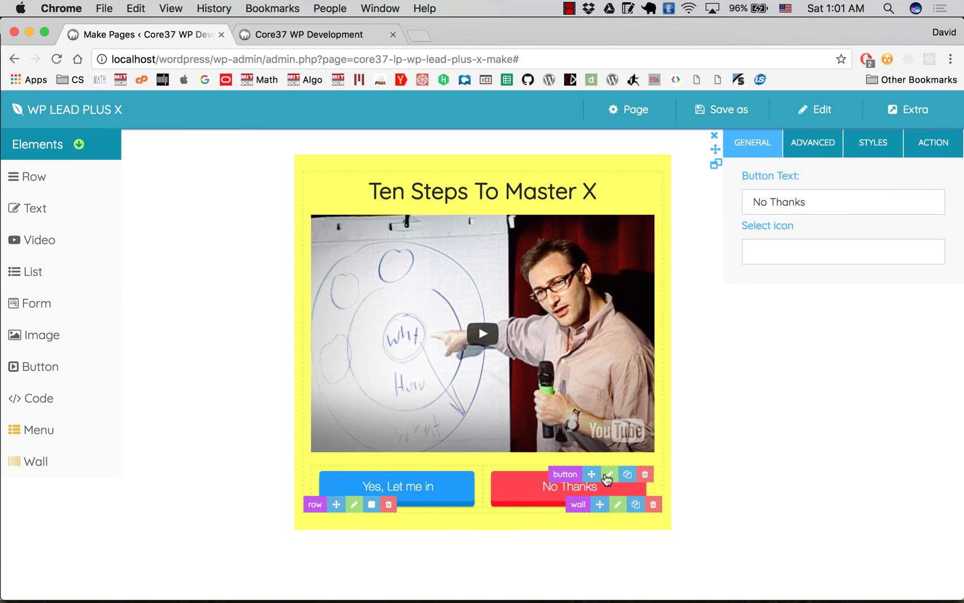
click(929, 145)
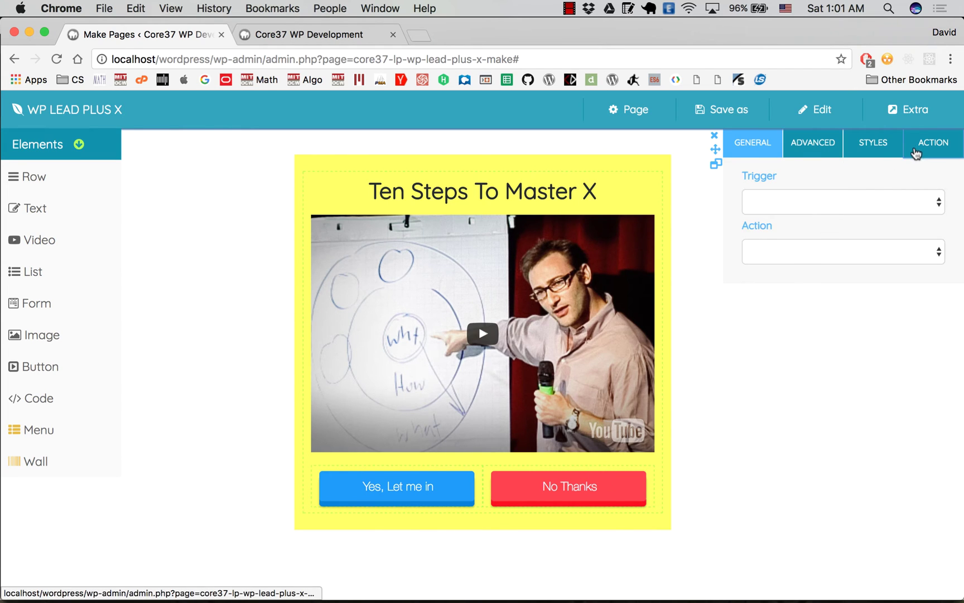
click(815, 204)
click(806, 215)
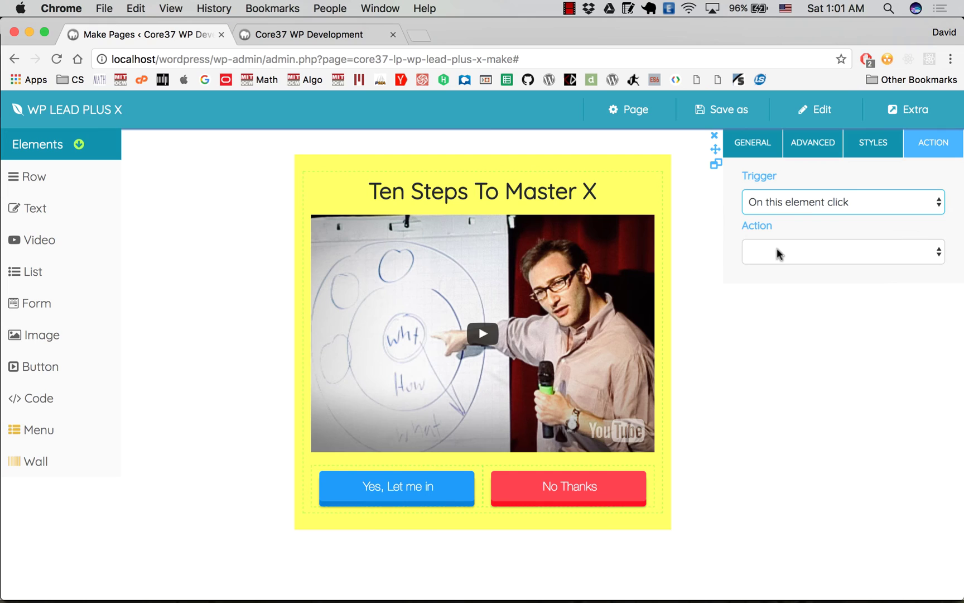
click(781, 253)
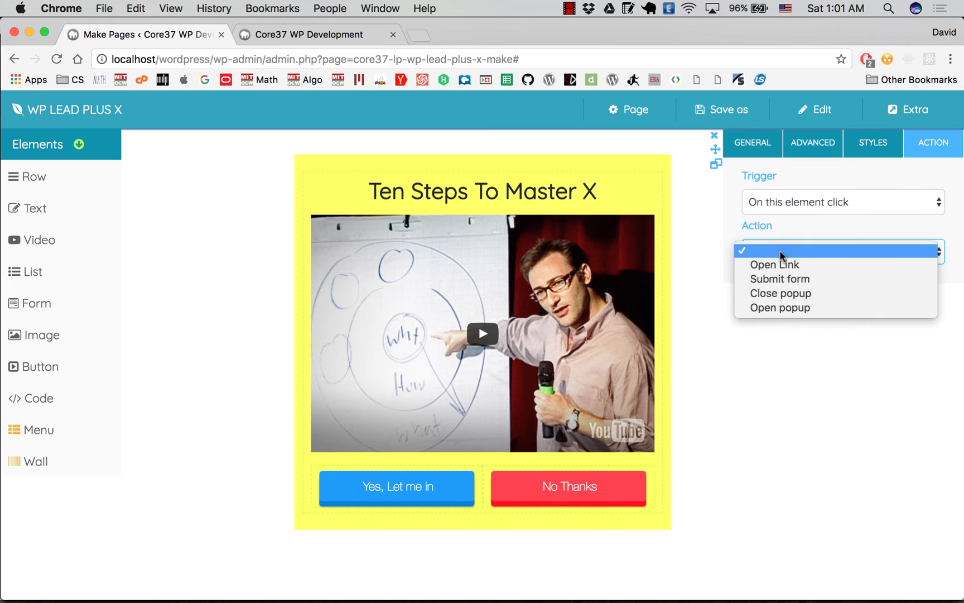
click(792, 294)
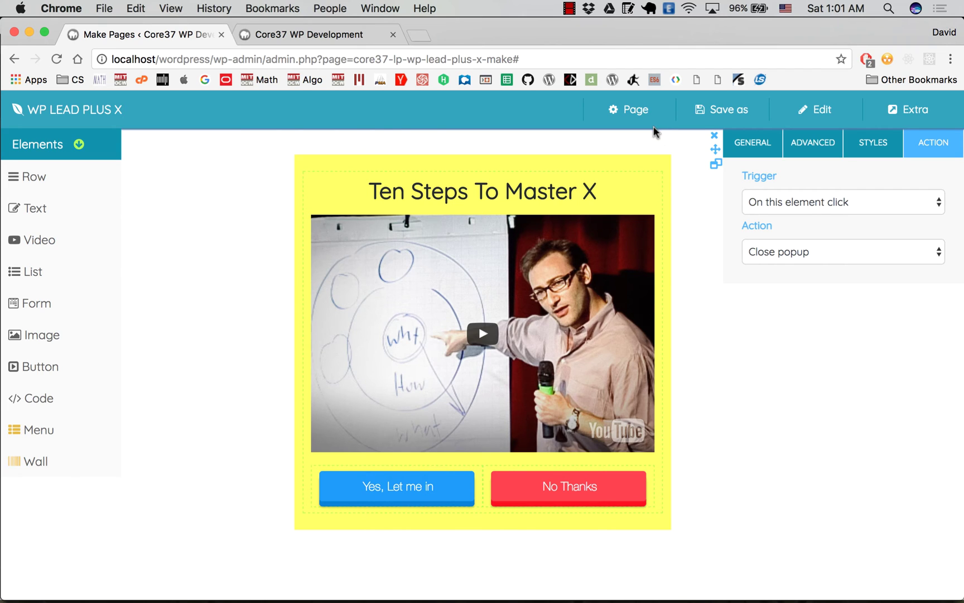
click(638, 111)
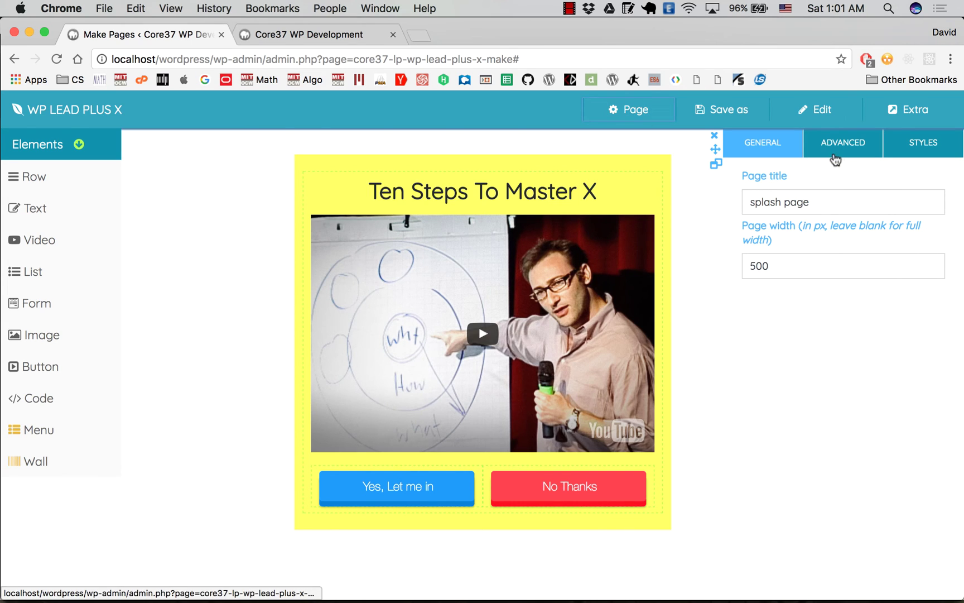
- Set the landscape photo from the Media Library as the page background image and save
click(843, 147)
click(924, 146)
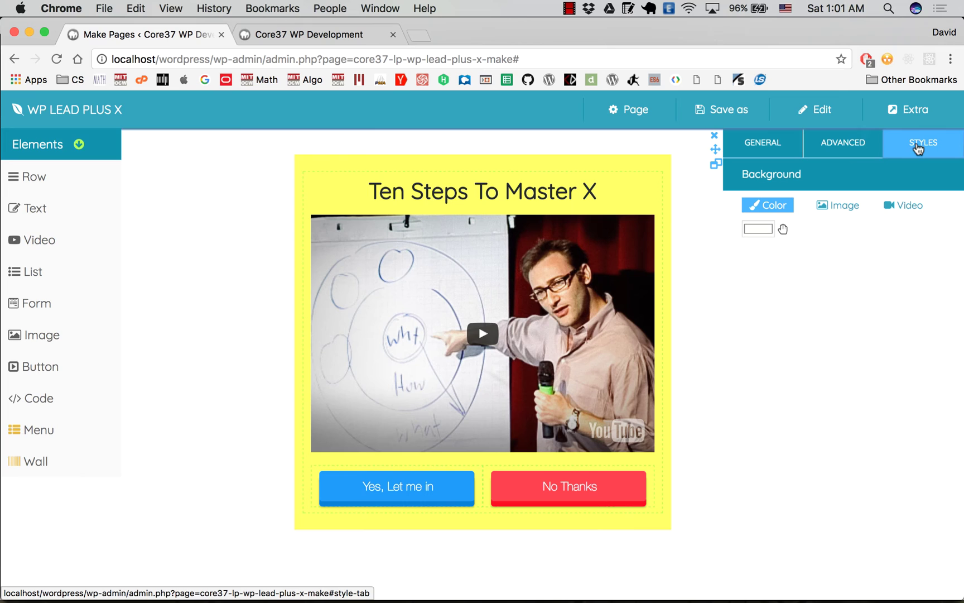
click(835, 205)
click(776, 246)
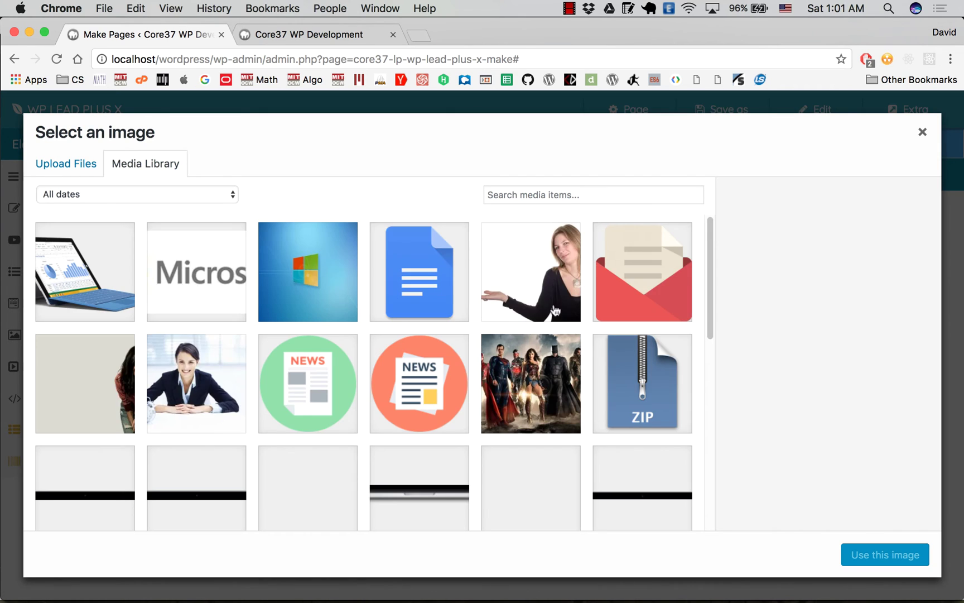
scroll(534, 346, down, 5)
scroll(534, 346, down, 5)
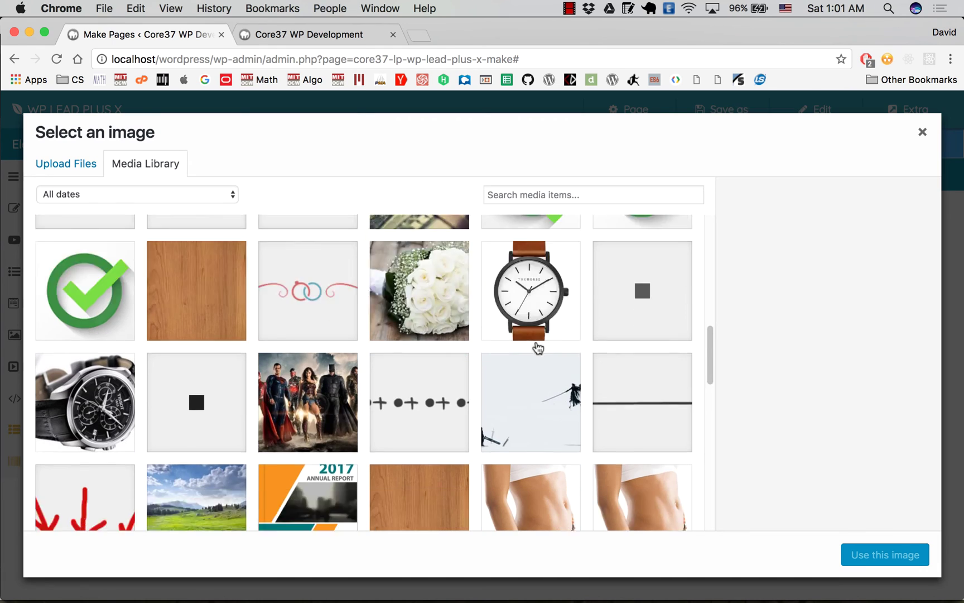
scroll(536, 346, down, 1)
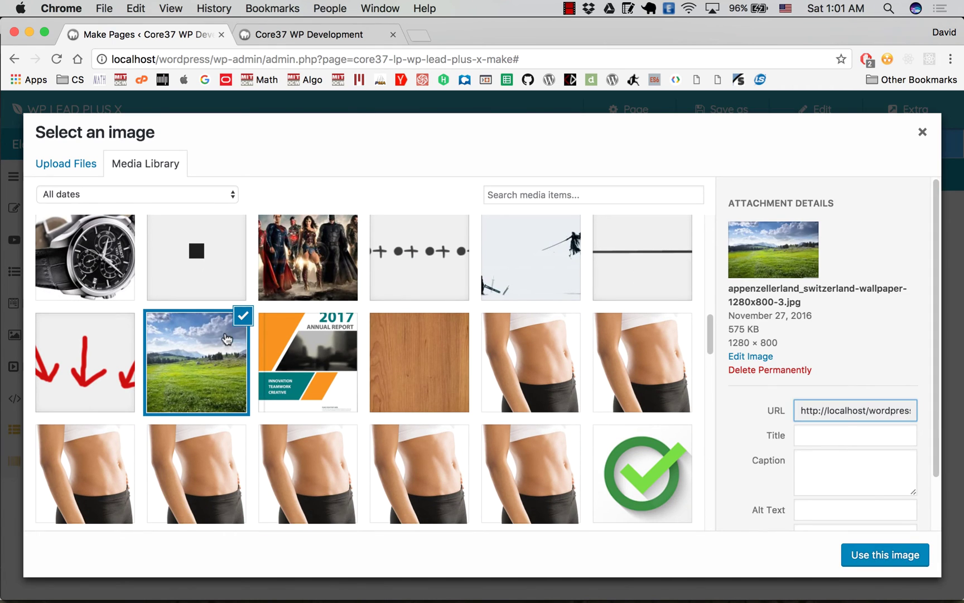
click(883, 558)
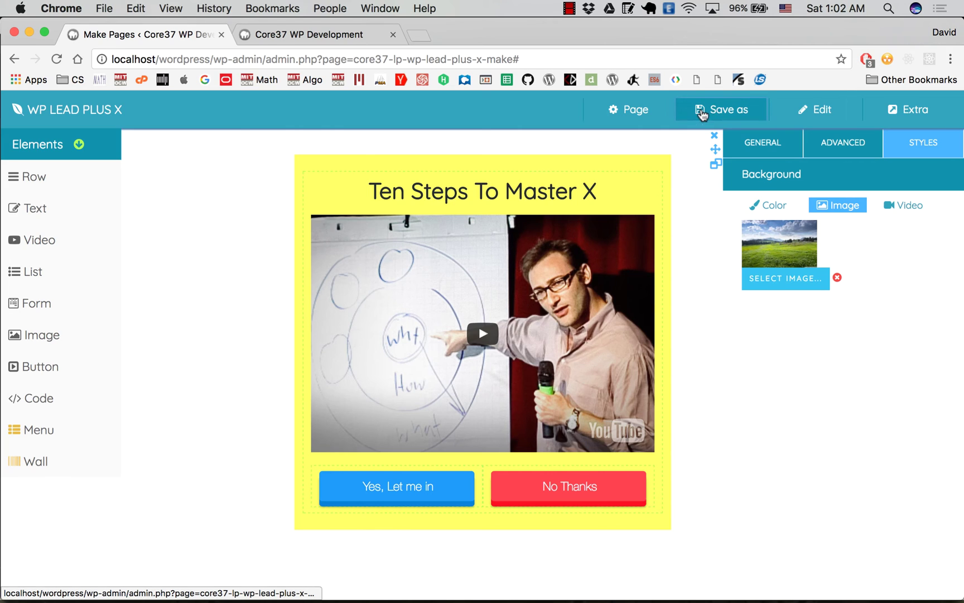
click(702, 113)
click(703, 161)
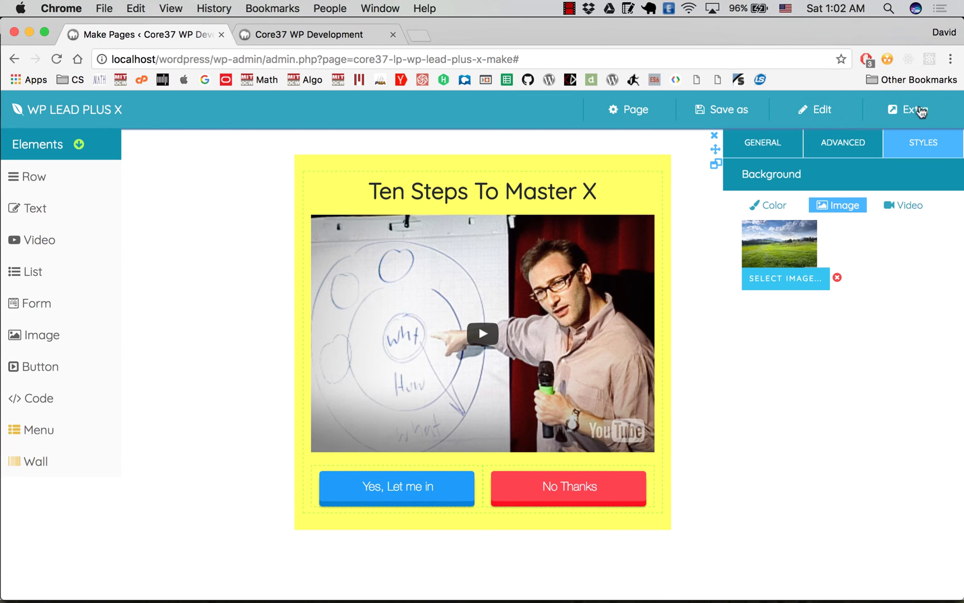
- Create a new popup option named 'splash_page' under Extra > Popups
click(919, 112)
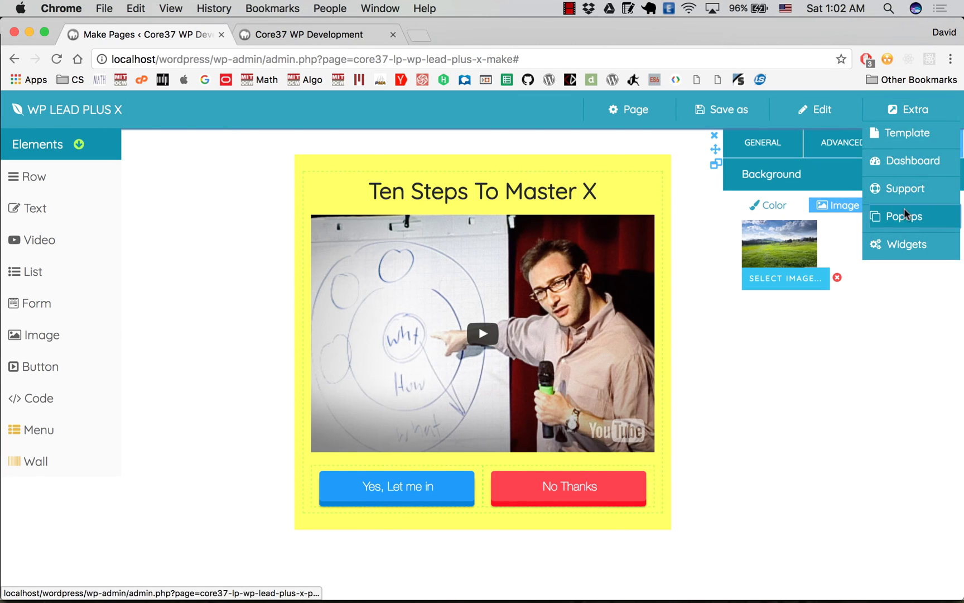
click(904, 215)
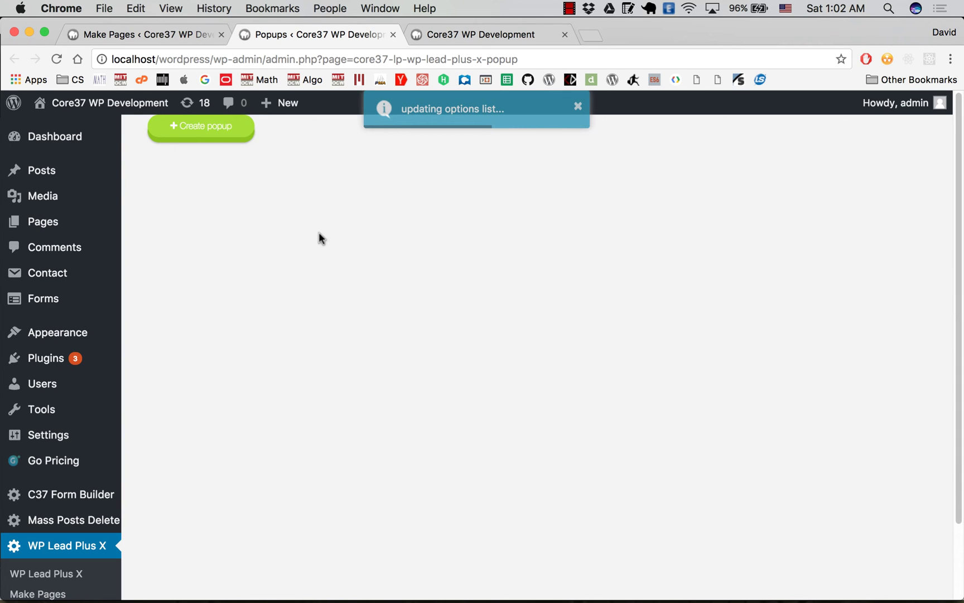
click(200, 130)
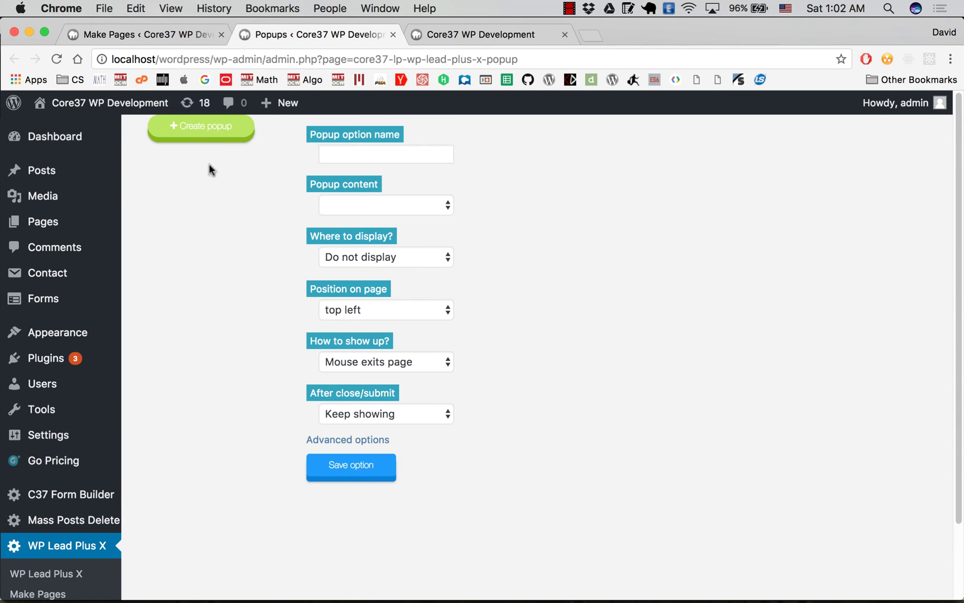
click(367, 151)
text(sp)
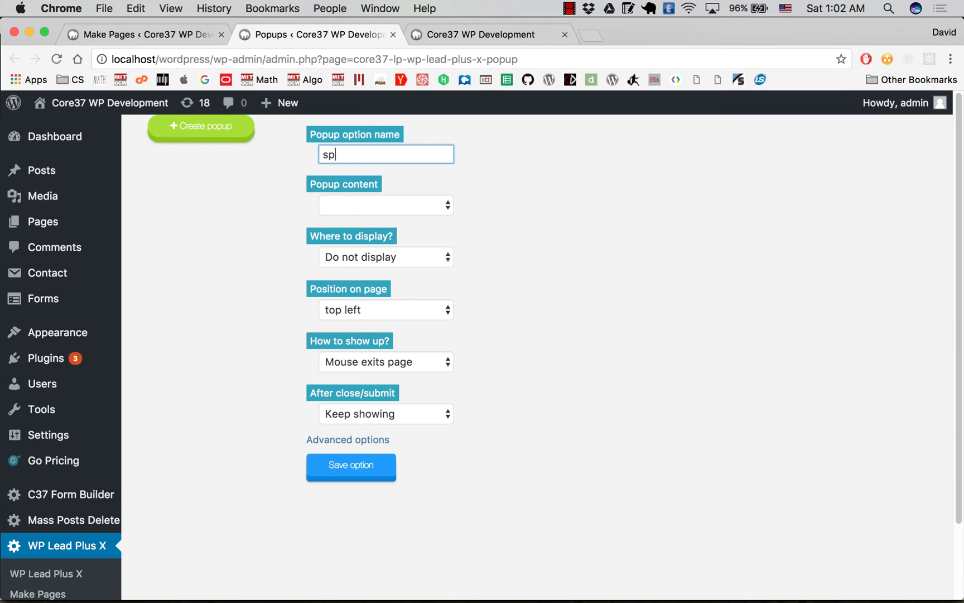
text(lash_page)
- Set the popup content to splash page, display on Homepage only, positioned center
click(421, 203)
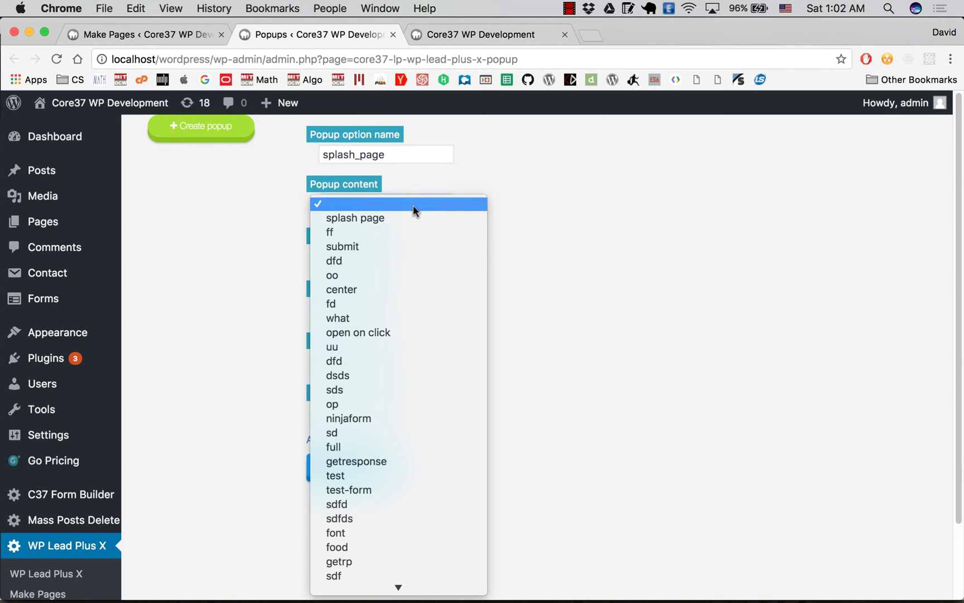
click(386, 218)
click(430, 258)
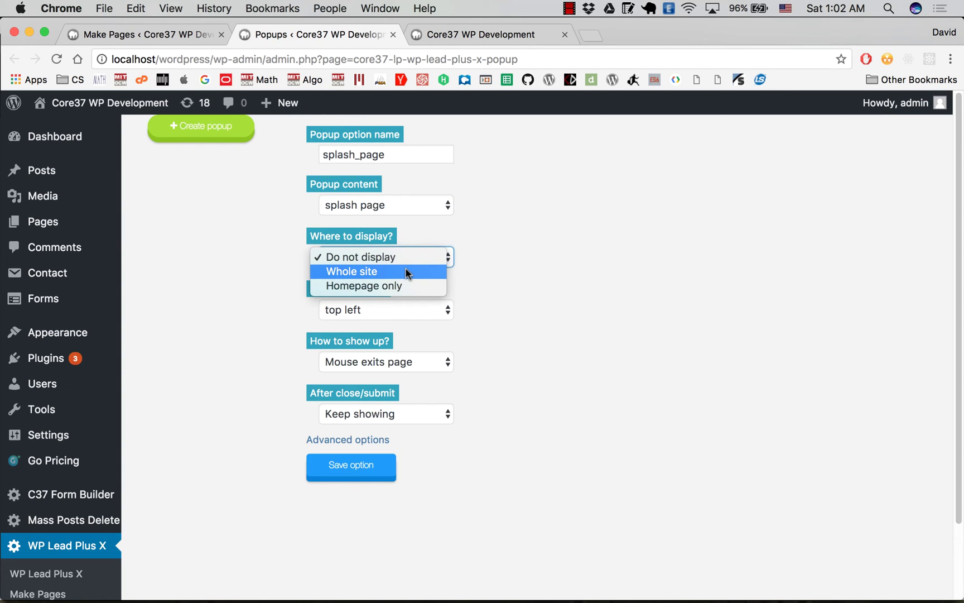
click(391, 287)
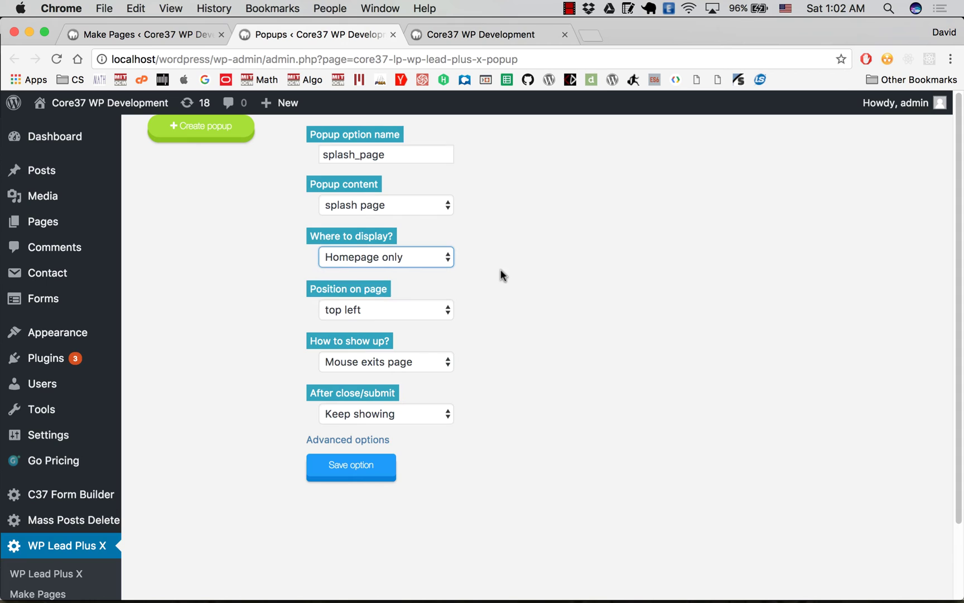
click(419, 310)
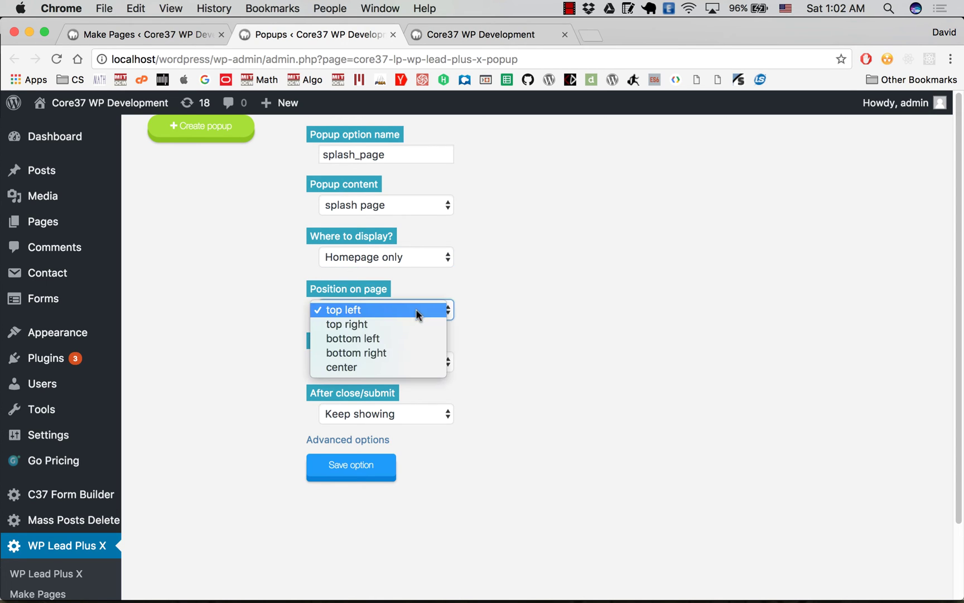
click(373, 366)
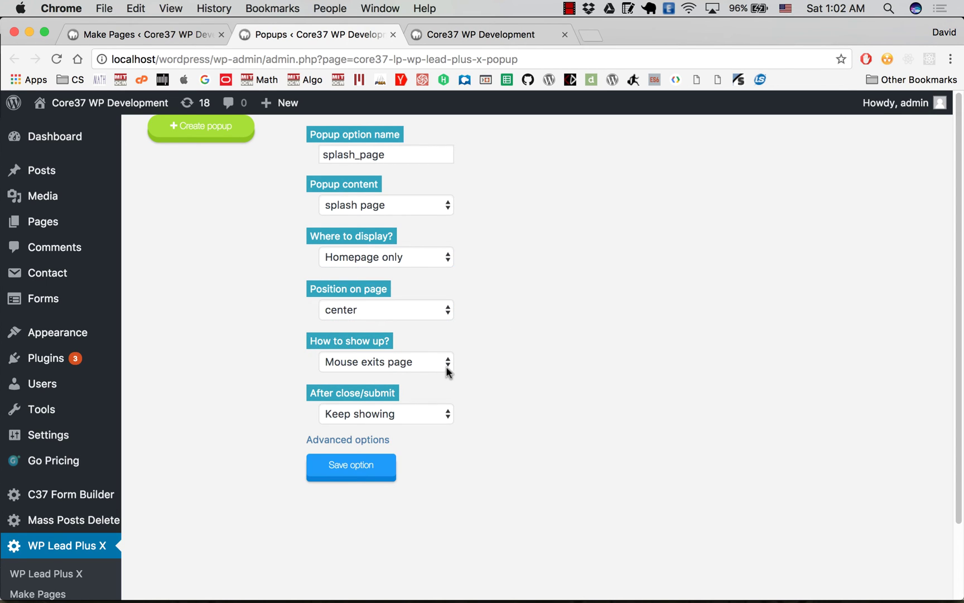
click(427, 360)
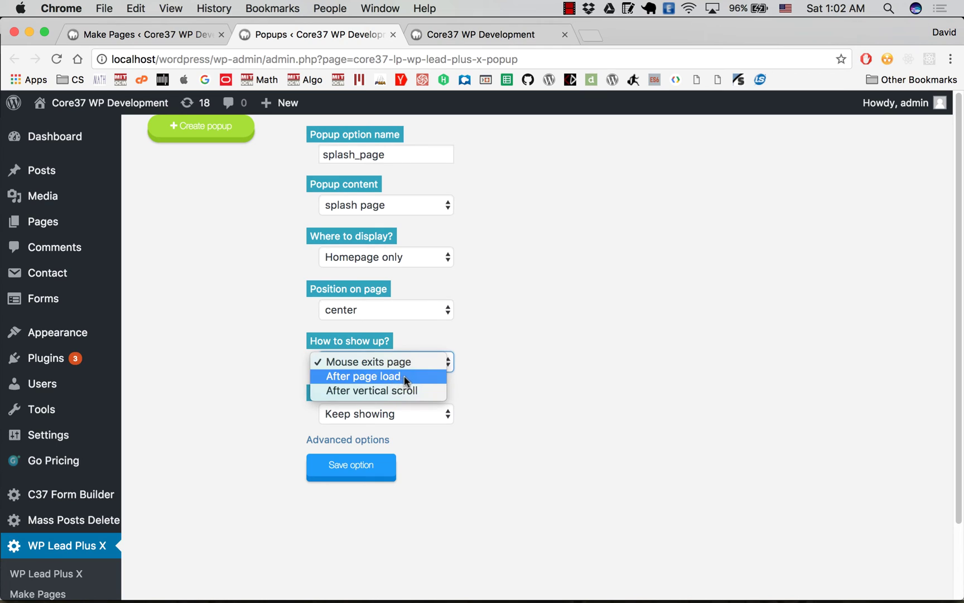
- Make the popup appear after page load and keep showing after close
key(Escape)
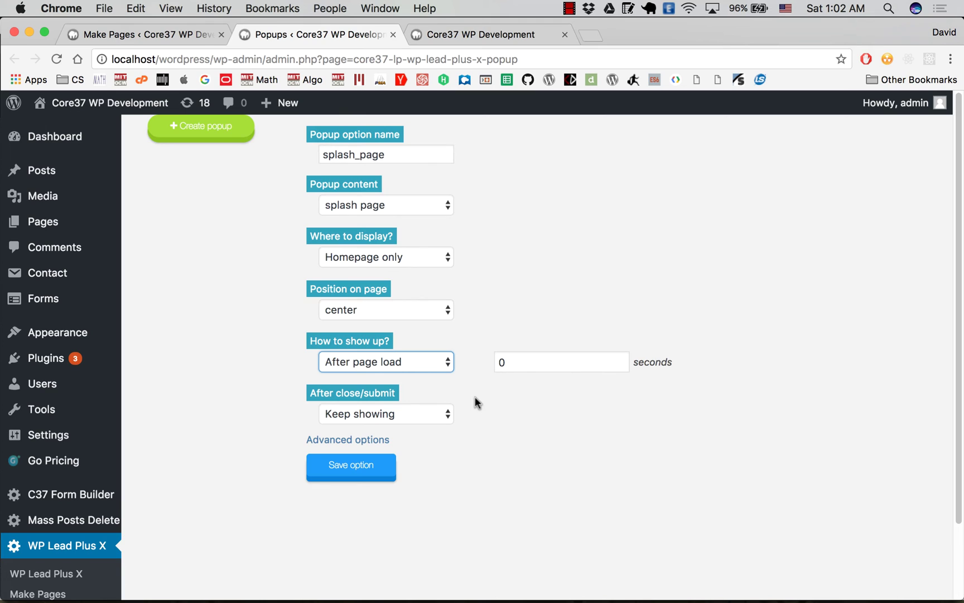
click(430, 414)
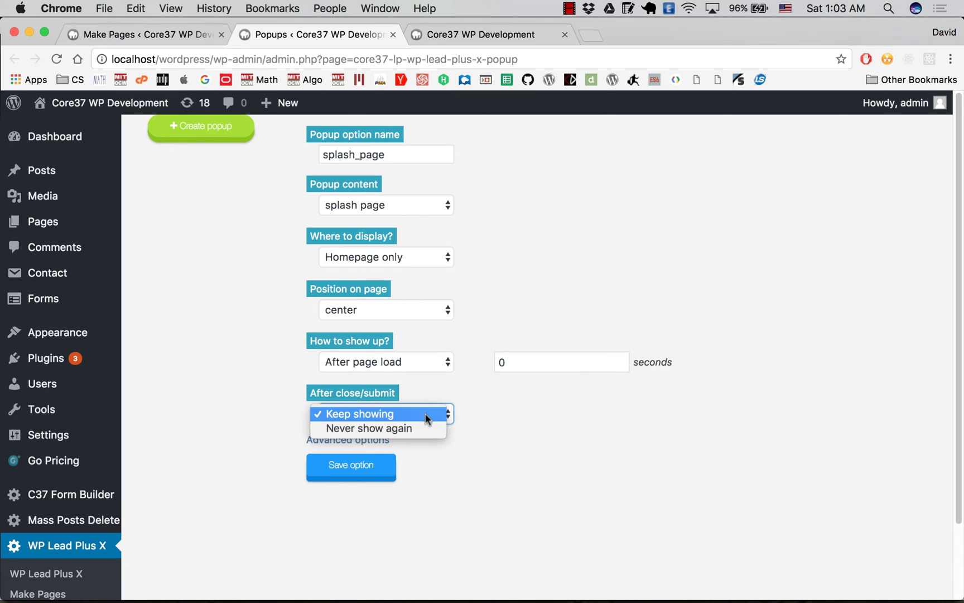
click(414, 427)
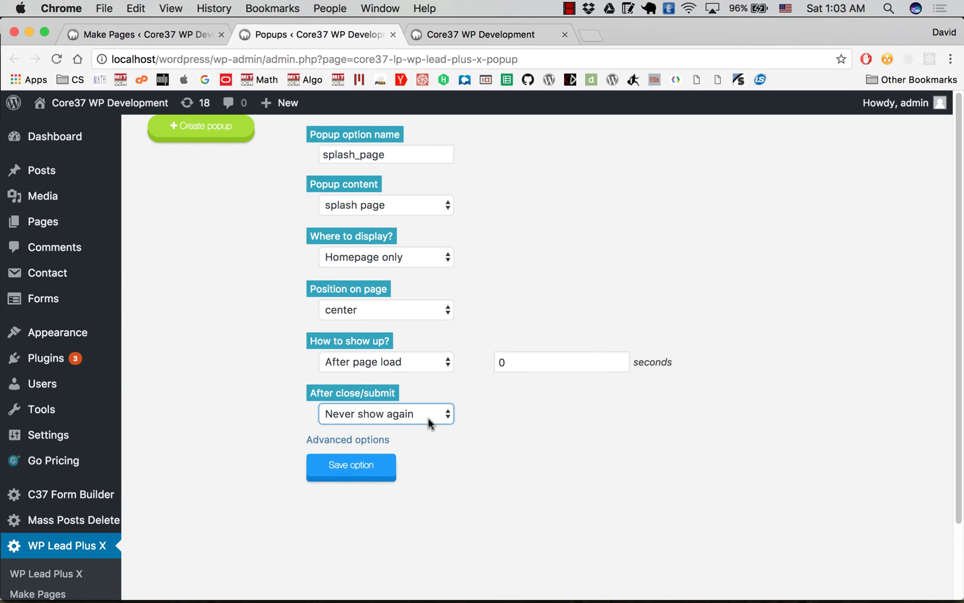
click(414, 415)
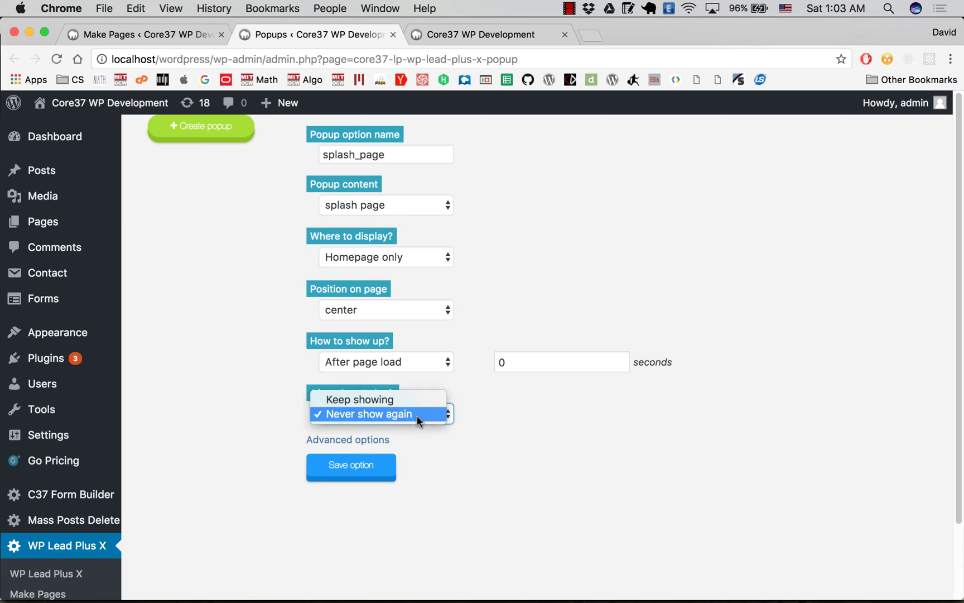
click(437, 430)
key(Up)
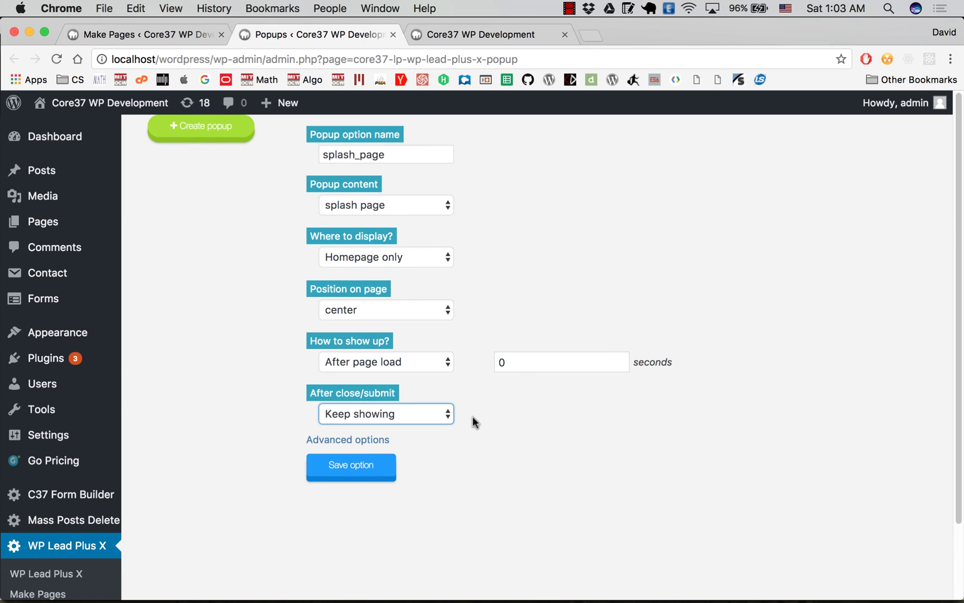
- Keep the default close button style in Advanced options and save the popup option
click(368, 439)
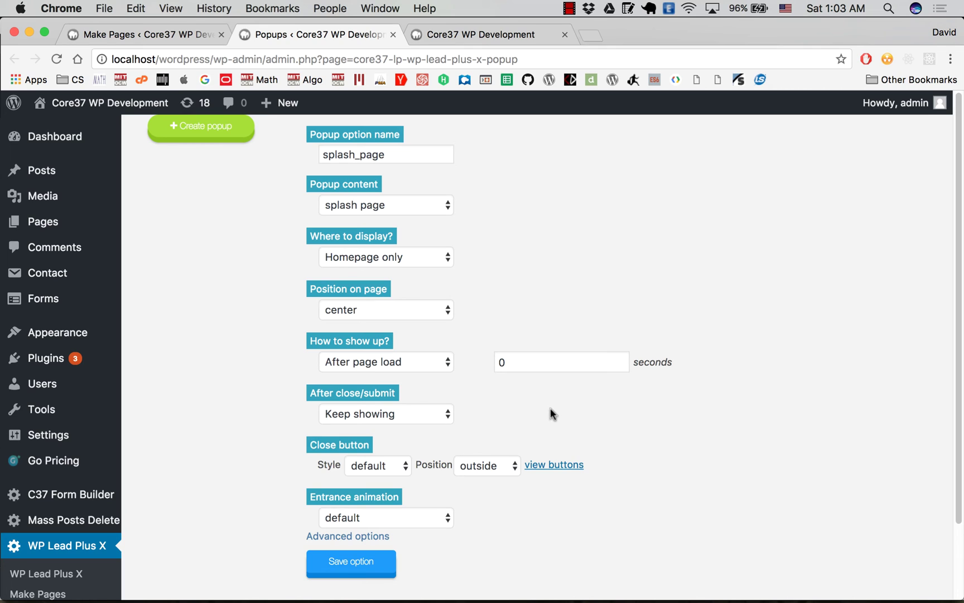
click(394, 466)
click(391, 464)
click(360, 567)
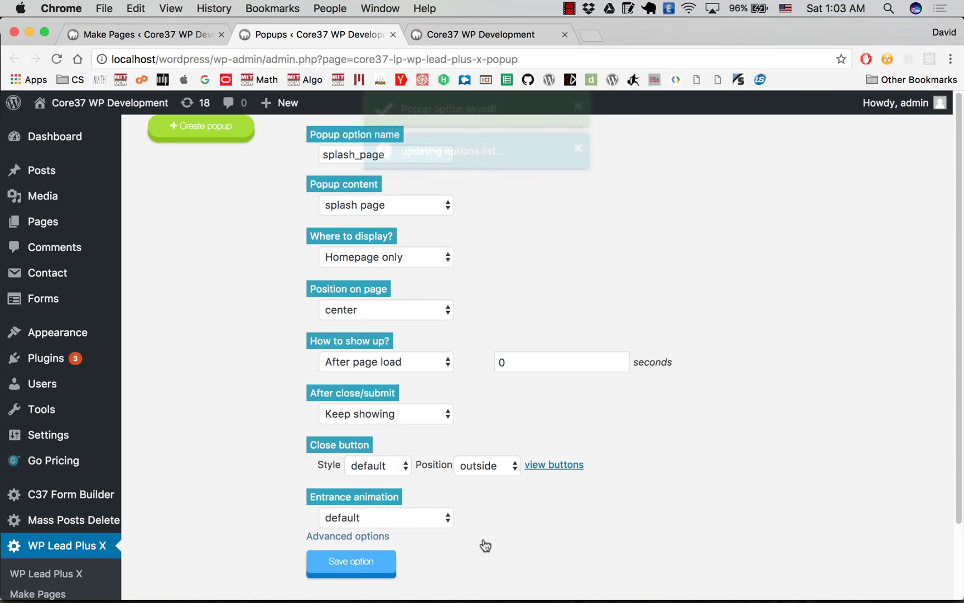
- Reload the homepage to see the centered splash popup, decline it with No Thanks, and reload again
click(479, 34)
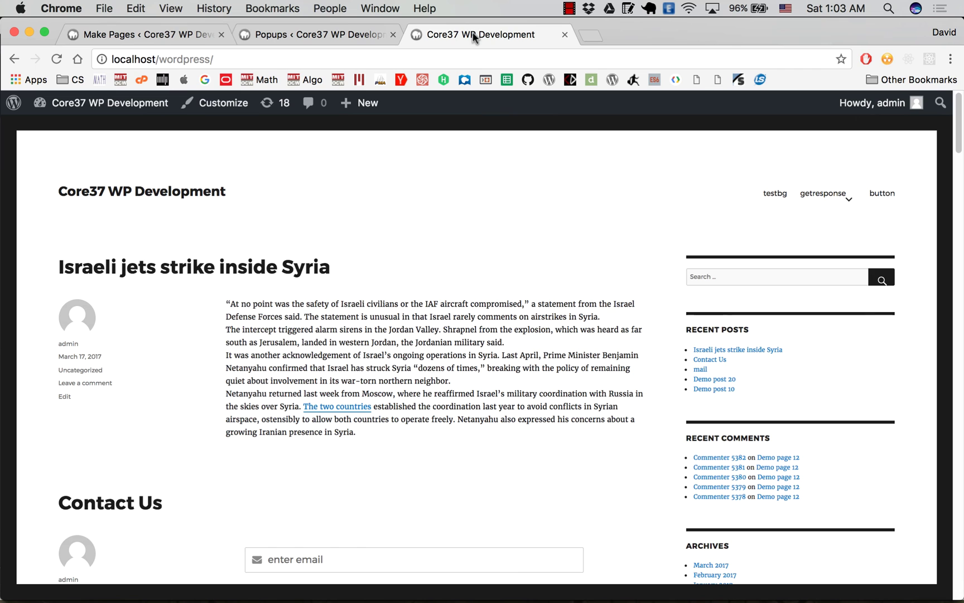
click(56, 58)
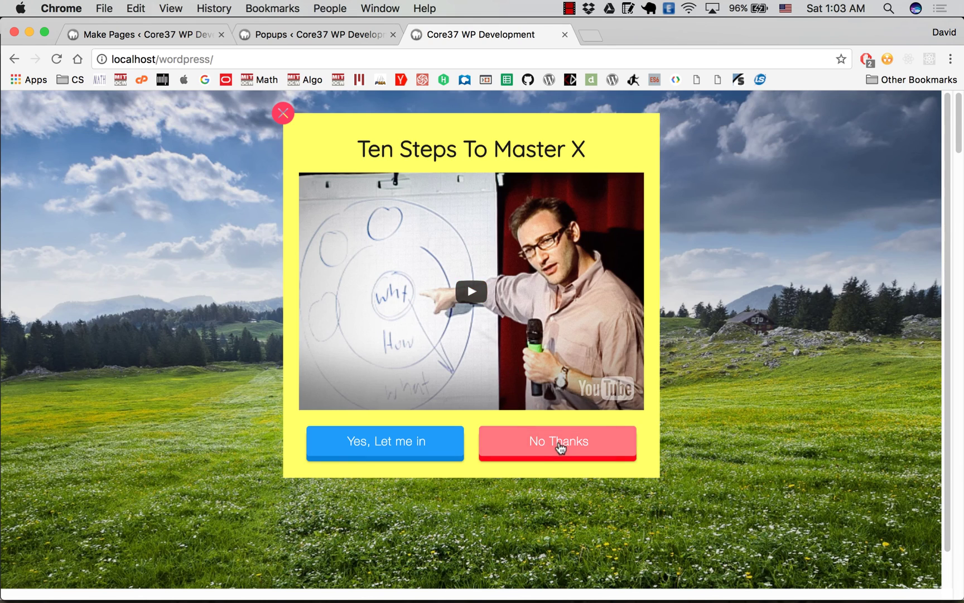
click(560, 447)
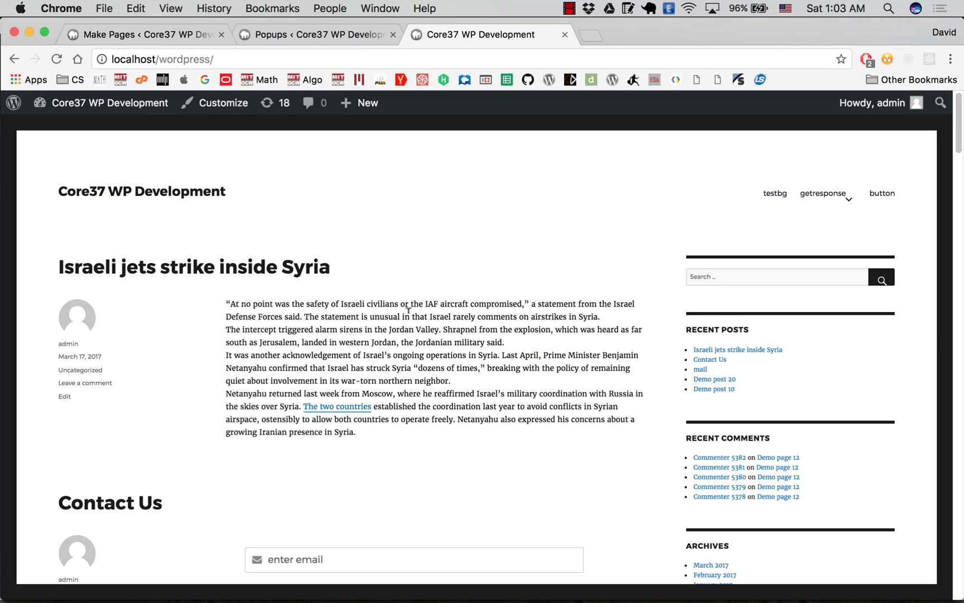
click(56, 60)
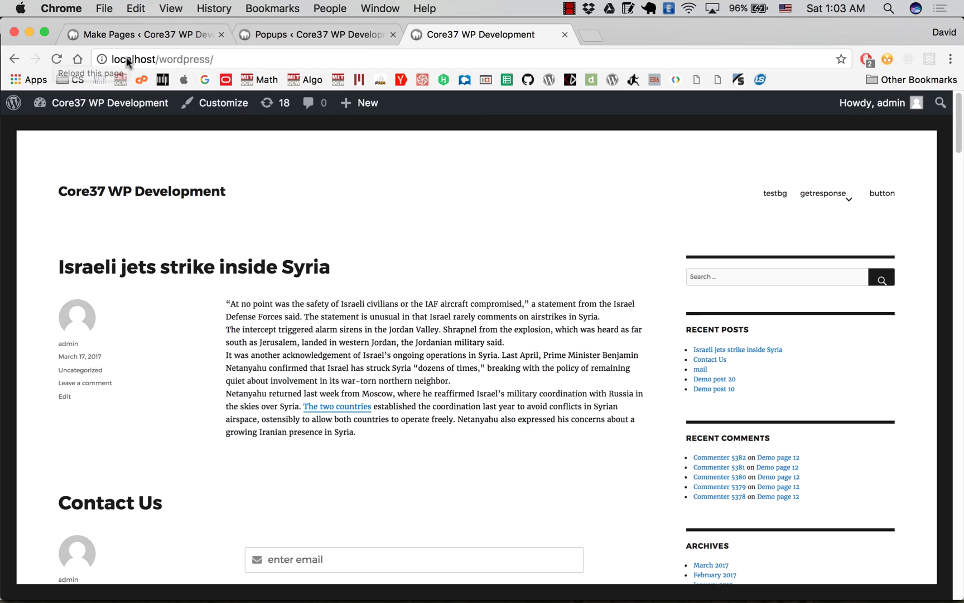